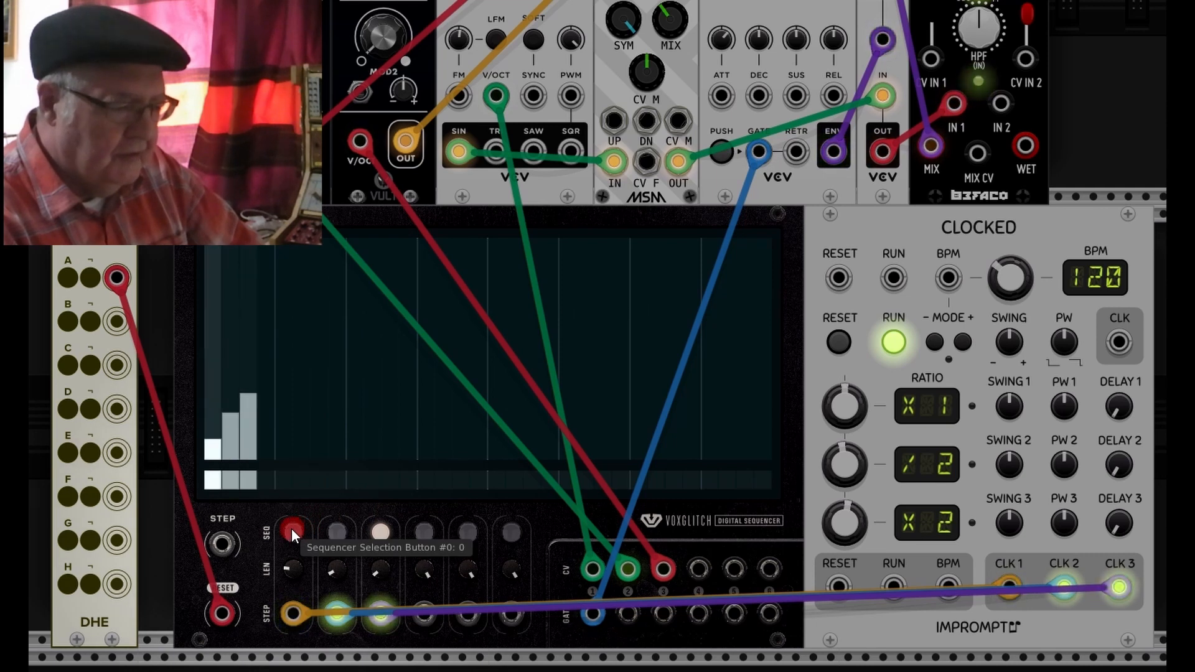
# Step: Remove the separate clock cables from the sequencer tracks and repatch Clock 1 from track 1 to the sequencer's global Step input
pyautogui.click(295, 533)
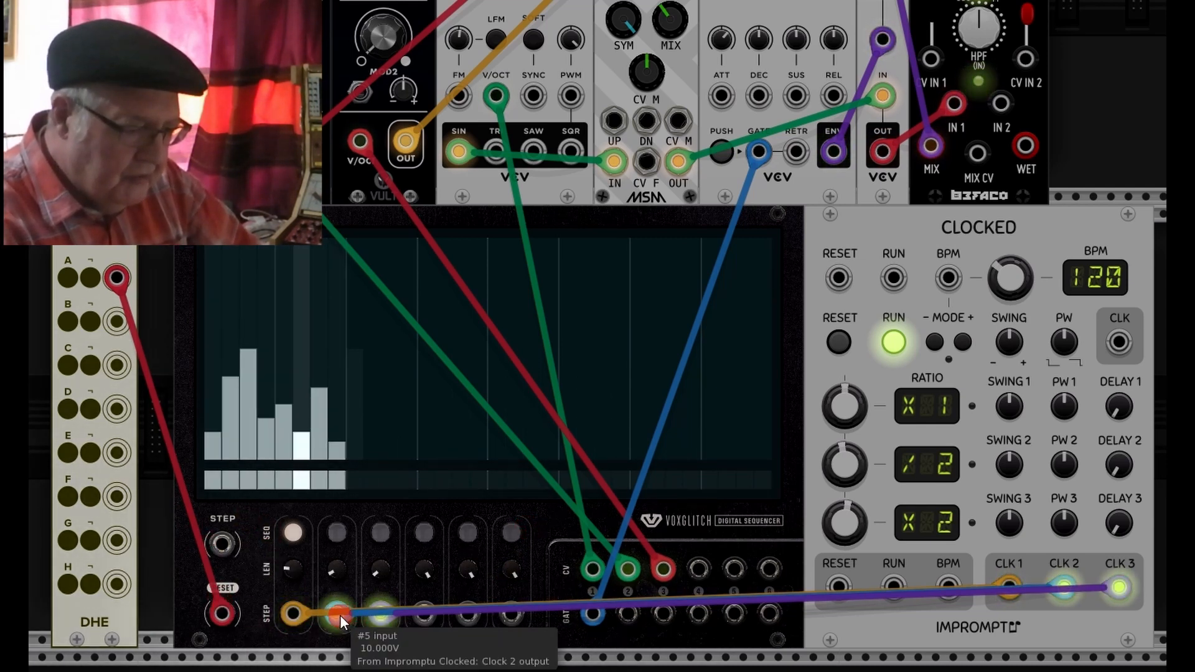
pyautogui.moveTo(341, 615); pyautogui.dragTo(413, 659)
pyautogui.moveTo(295, 613); pyautogui.dragTo(225, 542)
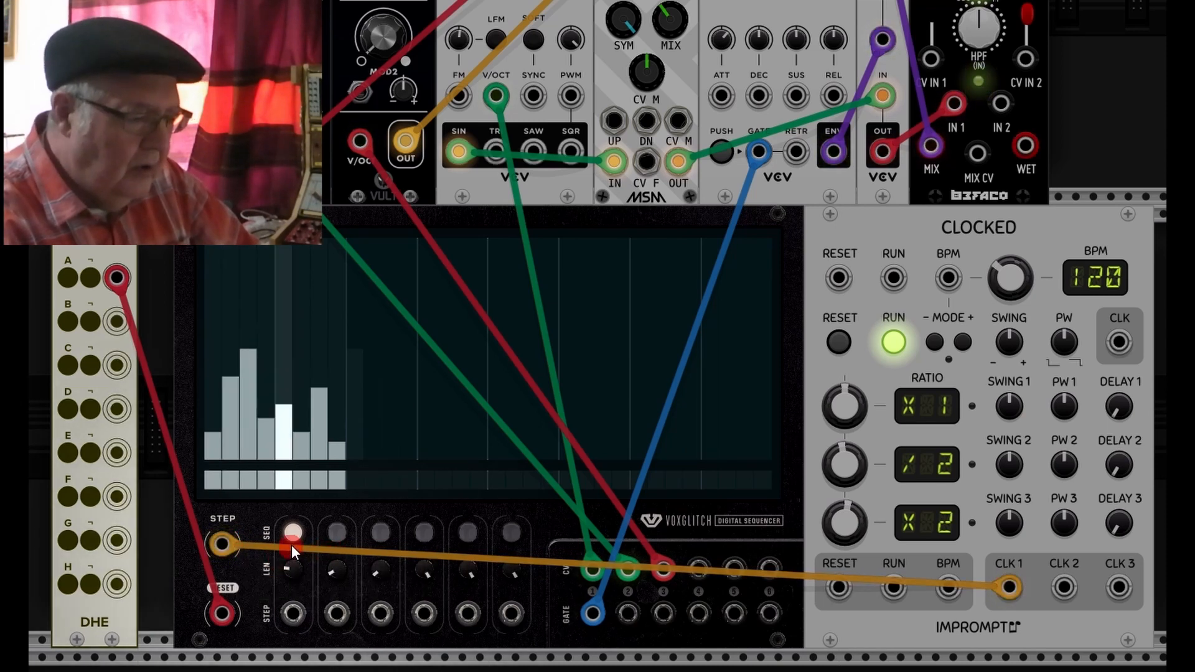
# Step: Examine the patterns of sequencers 2 and 3 running from the shared clock, and return to sequencer 1
pyautogui.click(337, 534)
pyautogui.click(384, 533)
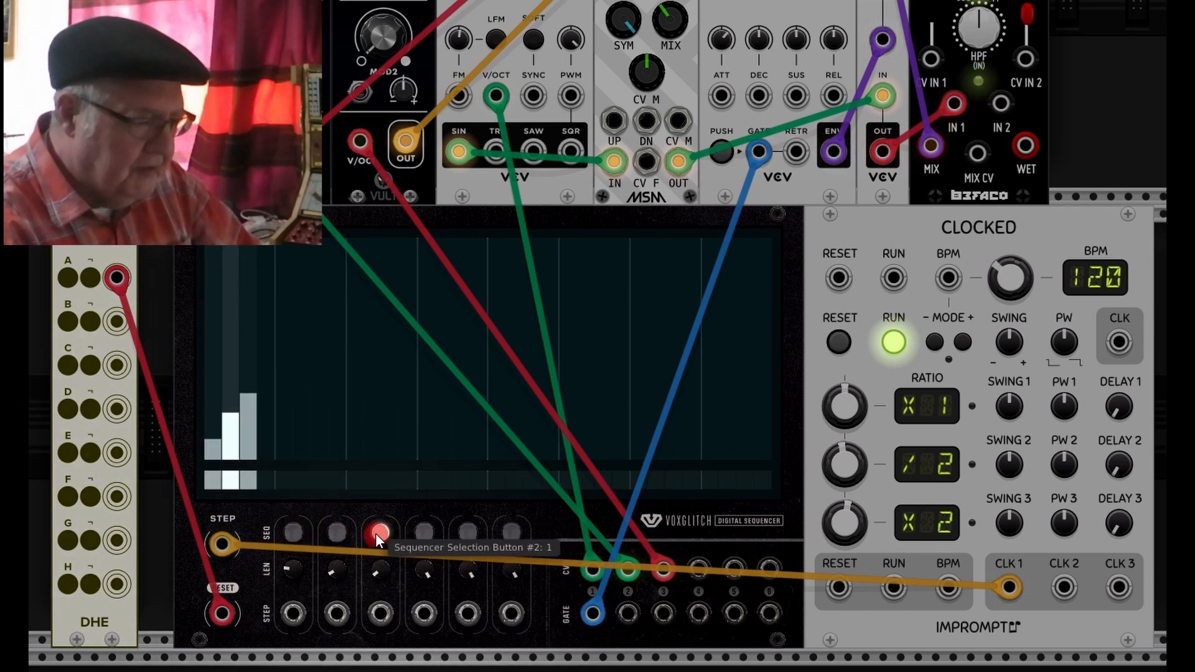
pyautogui.click(335, 533)
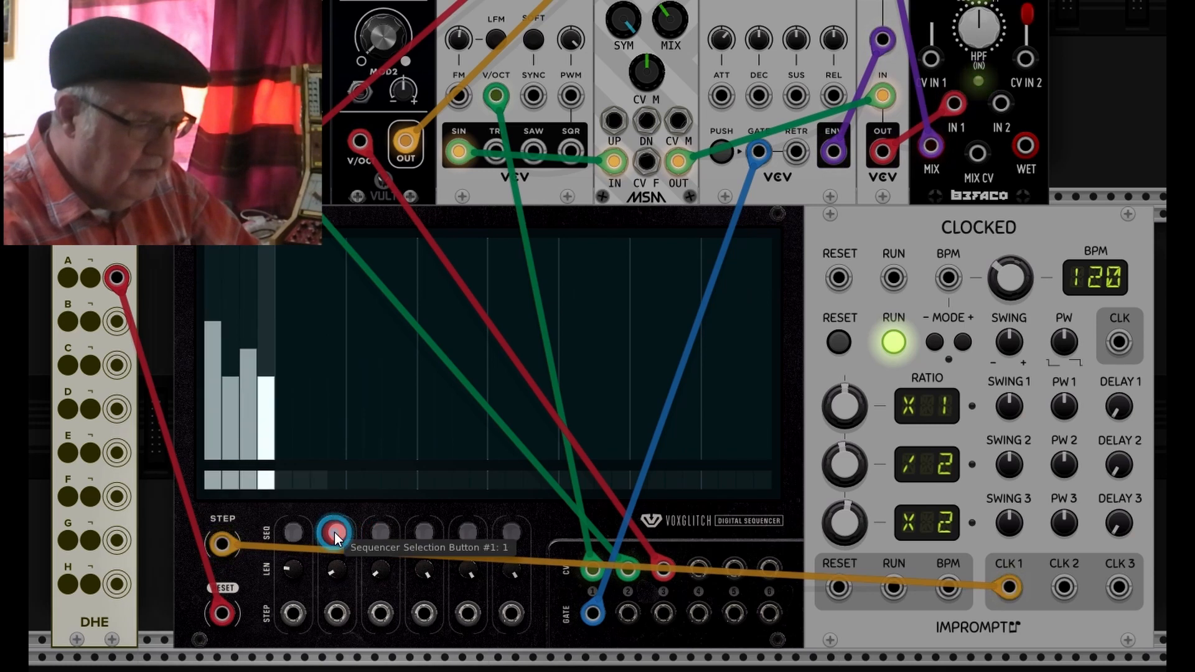
pyautogui.click(296, 533)
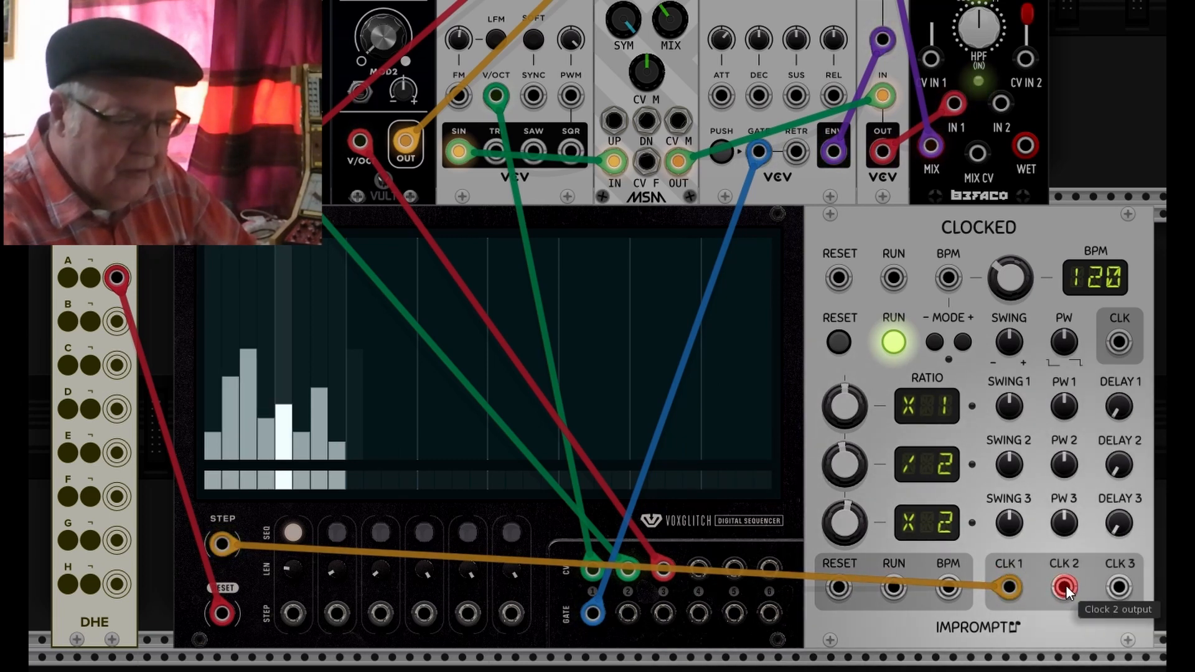
# Step: Patch Clock 2 and Clock 3 to the step inputs of sequencers 2 and 3, and move Clock 1 to sequencer 1's step input
pyautogui.moveTo(1065, 585); pyautogui.dragTo(333, 614)
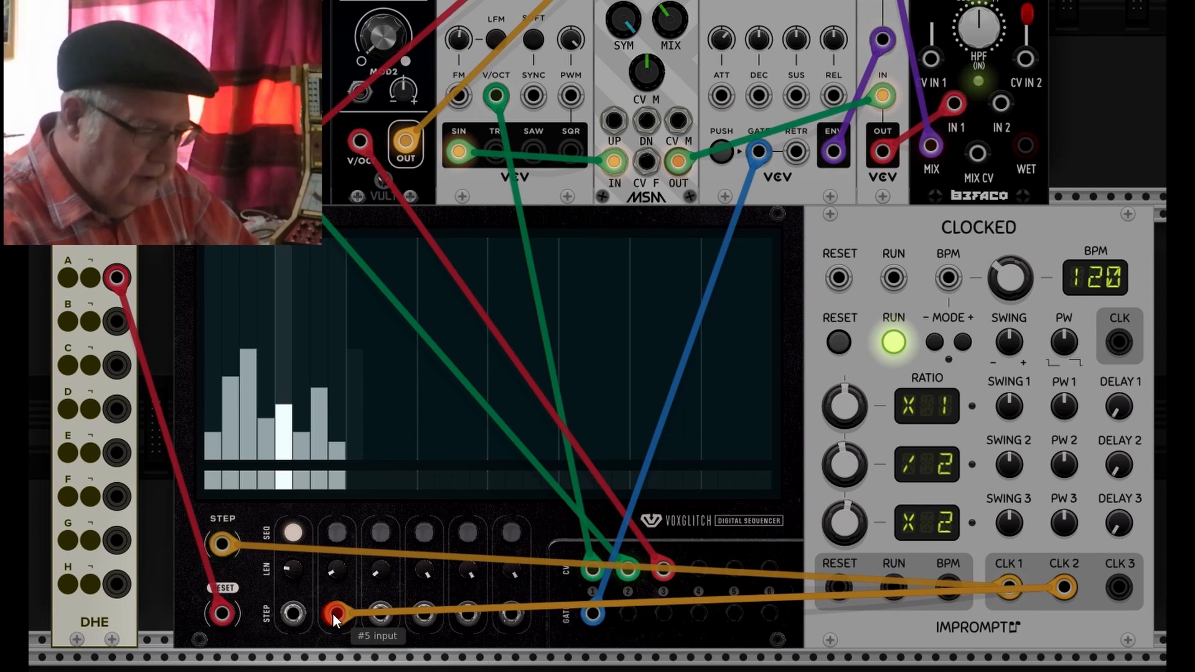
pyautogui.moveTo(332, 613); pyautogui.dragTo(322, 613)
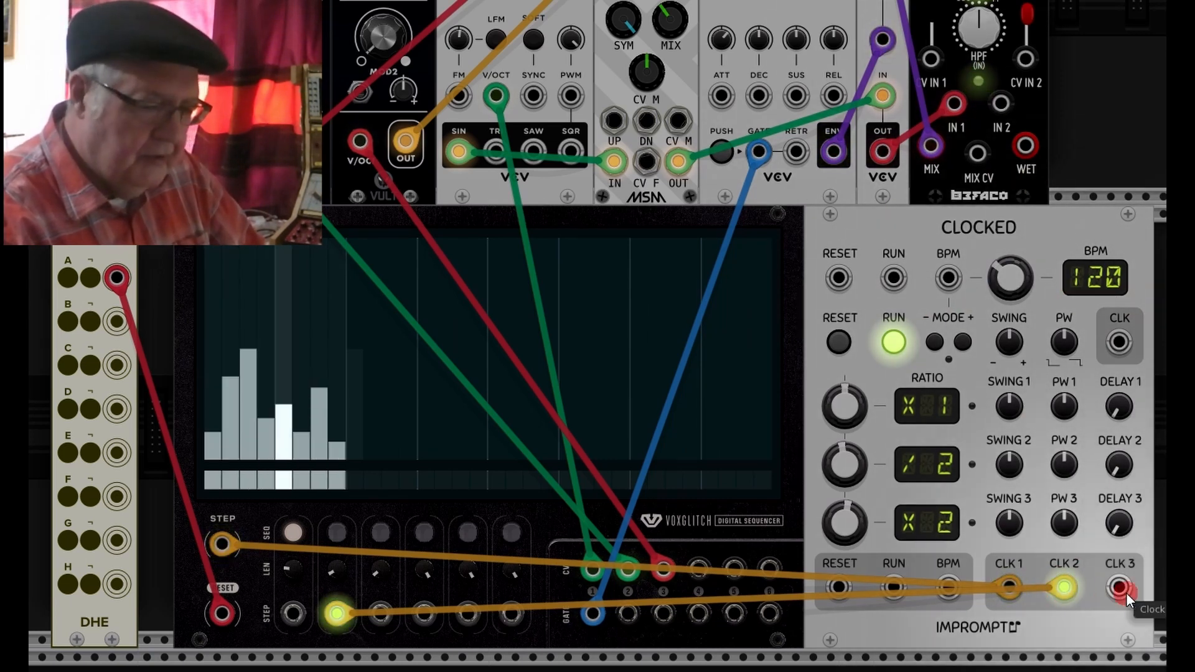
pyautogui.moveTo(1118, 587); pyautogui.dragTo(379, 613)
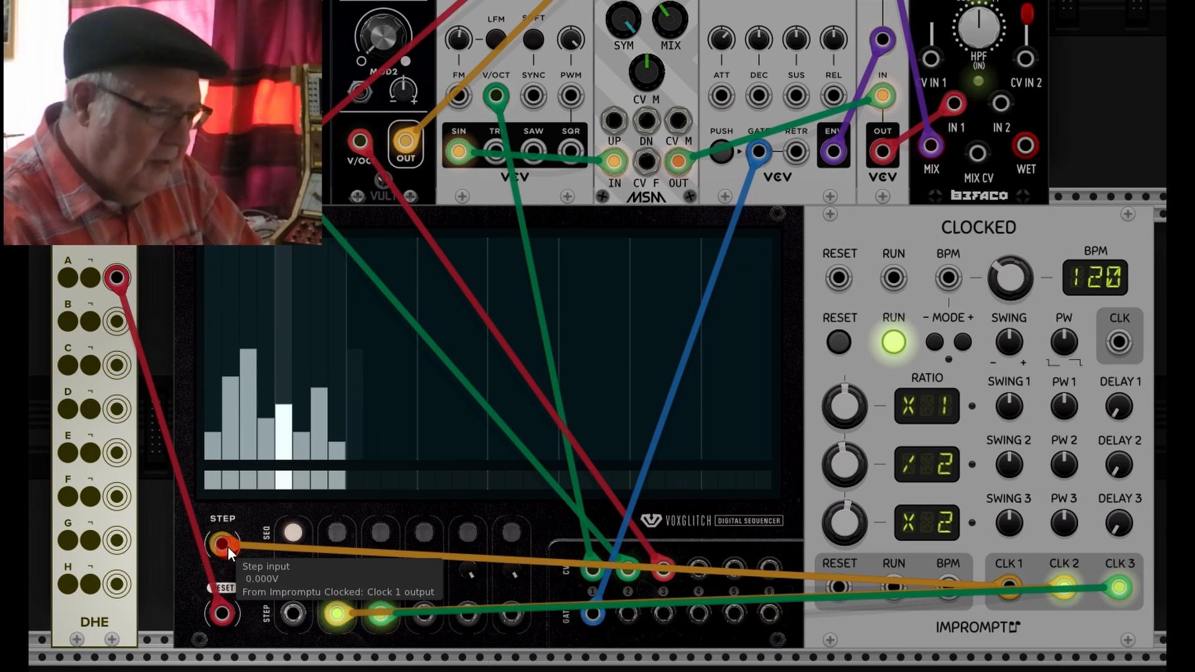
pyautogui.moveTo(222, 548); pyautogui.dragTo(293, 608)
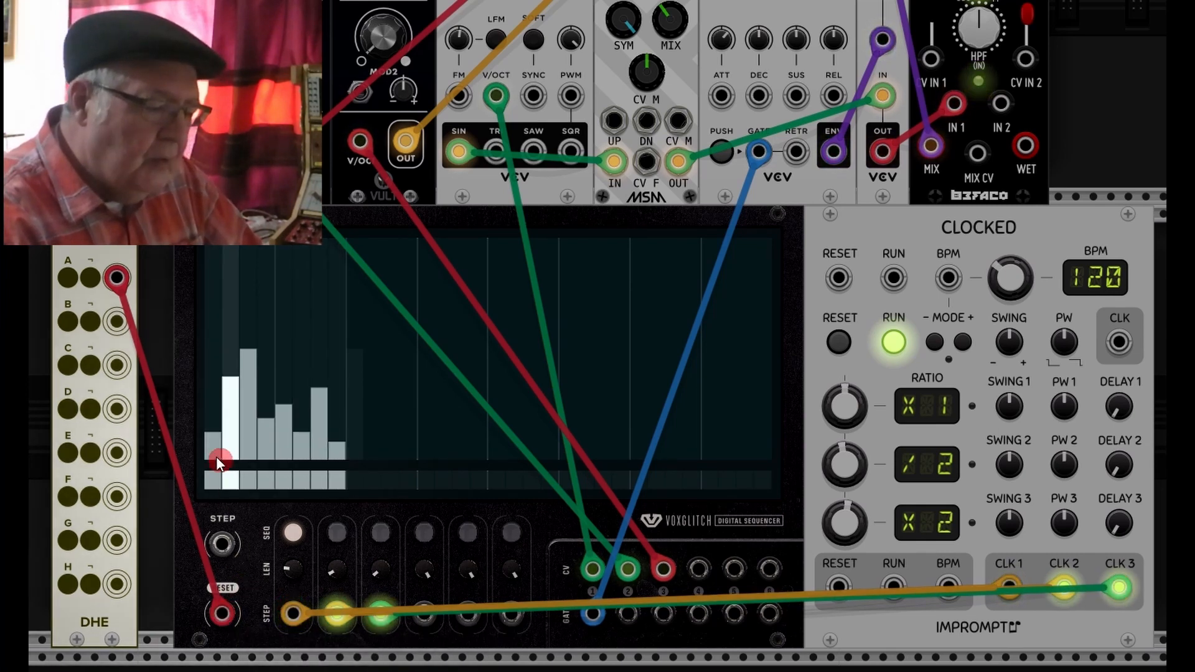
pyautogui.click(320, 545)
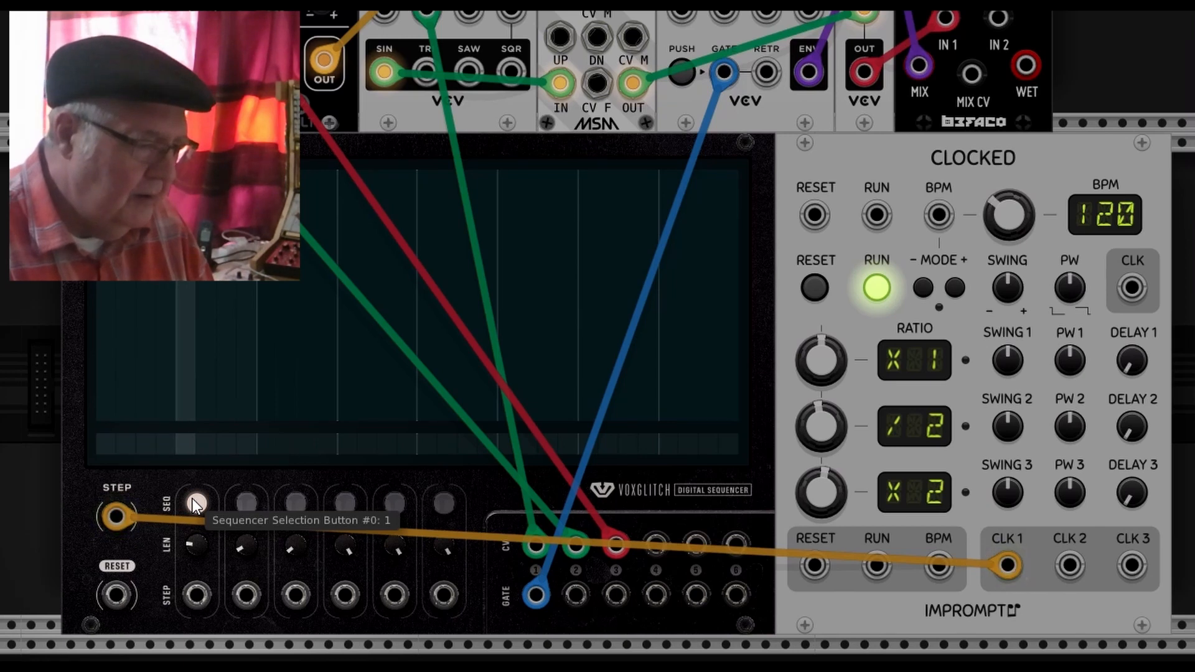
# Step: Draw varying CV levels across the eight steps of sequencer 1
pyautogui.moveTo(113, 323)
pyautogui.mouseDown()
pyautogui.moveTo(123, 373)
pyautogui.moveTo(126, 364)
pyautogui.mouseUp()
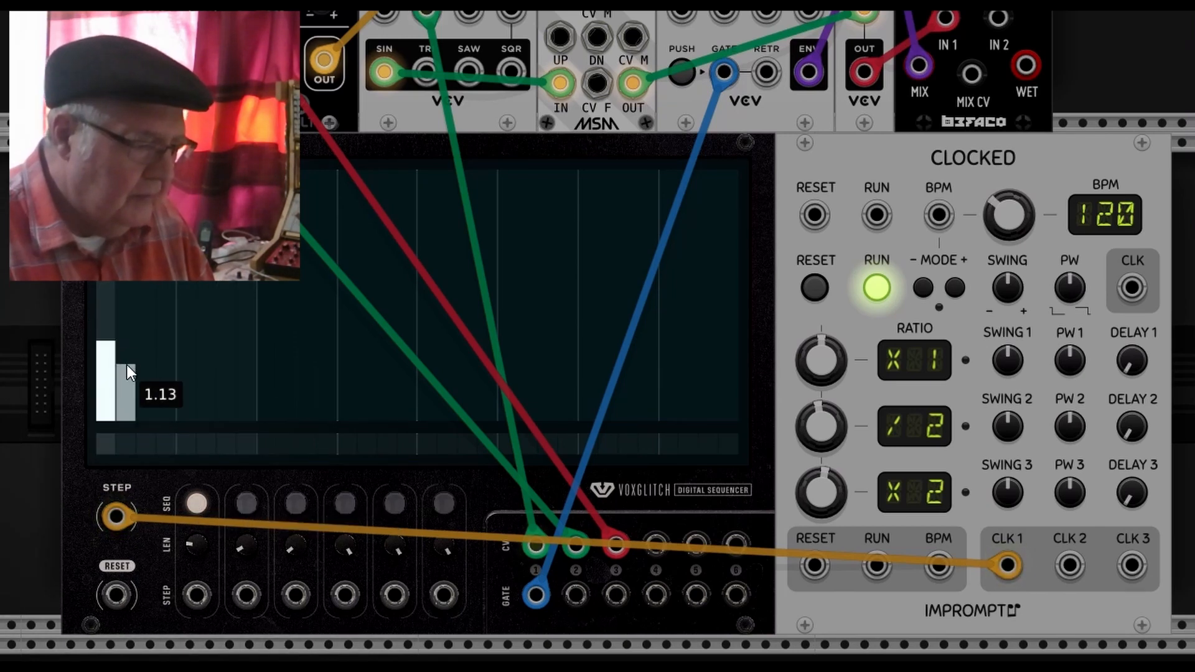
pyautogui.moveTo(155, 321)
pyautogui.mouseDown()
pyautogui.moveTo(165, 359)
pyautogui.moveTo(212, 402)
pyautogui.mouseUp()
pyautogui.moveTo(227, 341)
pyautogui.mouseDown()
pyautogui.moveTo(249, 302)
pyautogui.moveTo(282, 334)
pyautogui.moveTo(299, 442)
pyautogui.mouseUp()
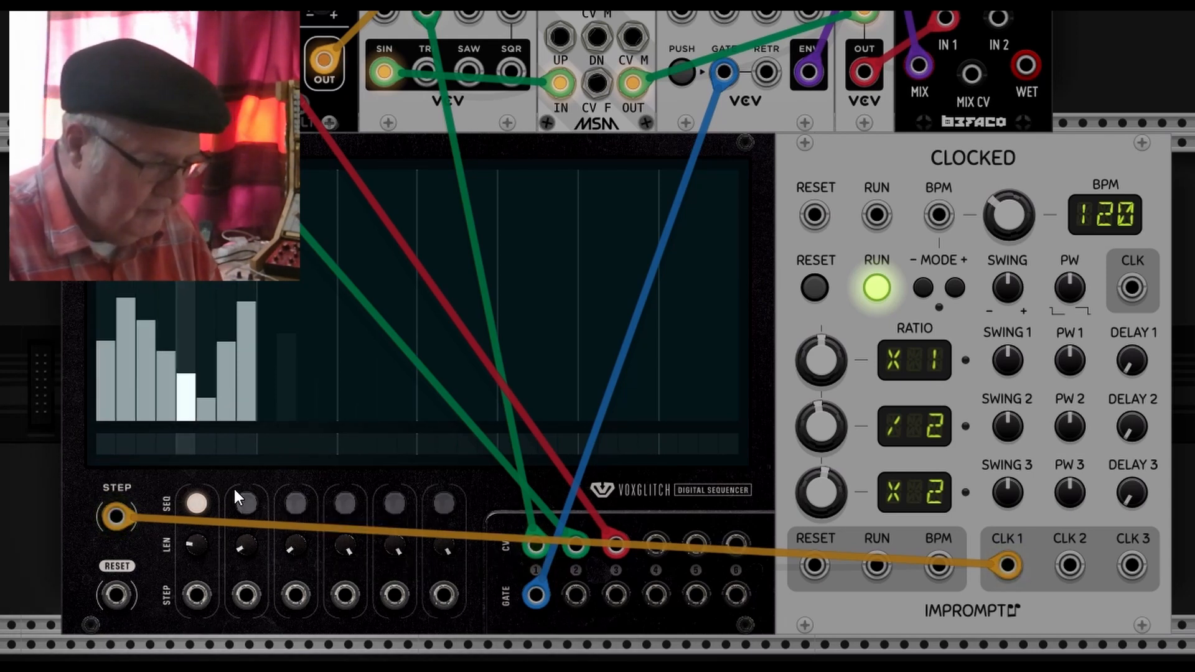
# Step: Draw varying CV levels for the four steps of sequencer 2 and the three steps of sequencer 3
pyautogui.click(247, 501)
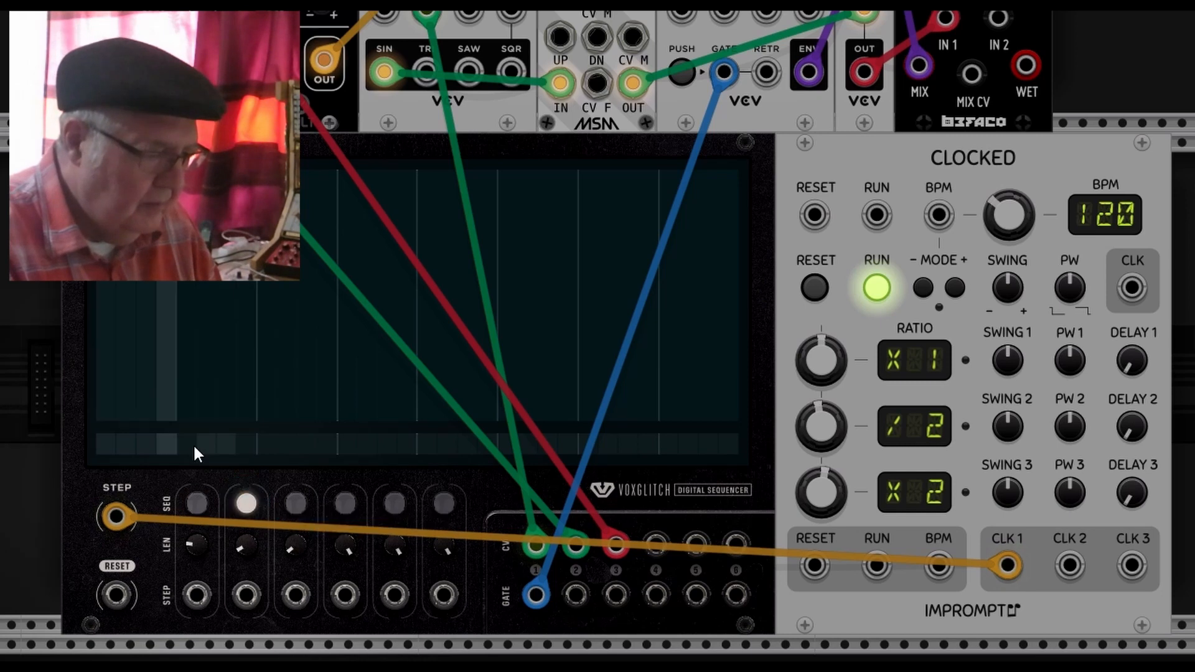
pyautogui.moveTo(100, 401); pyautogui.dragTo(136, 379)
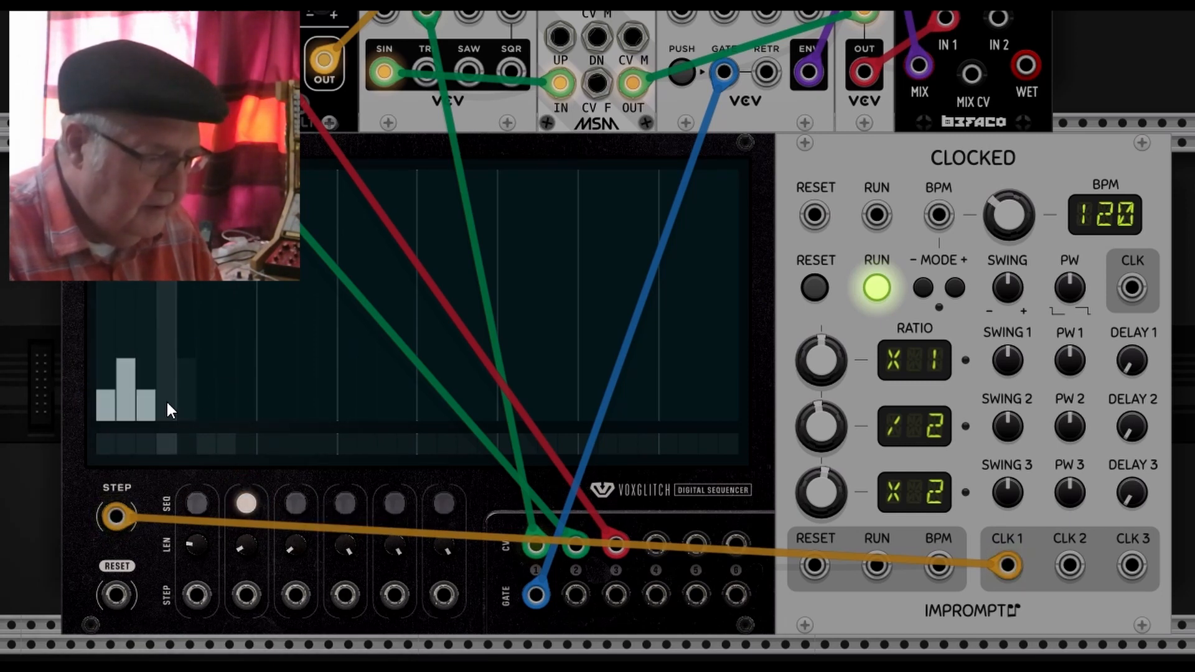
pyautogui.click(292, 500)
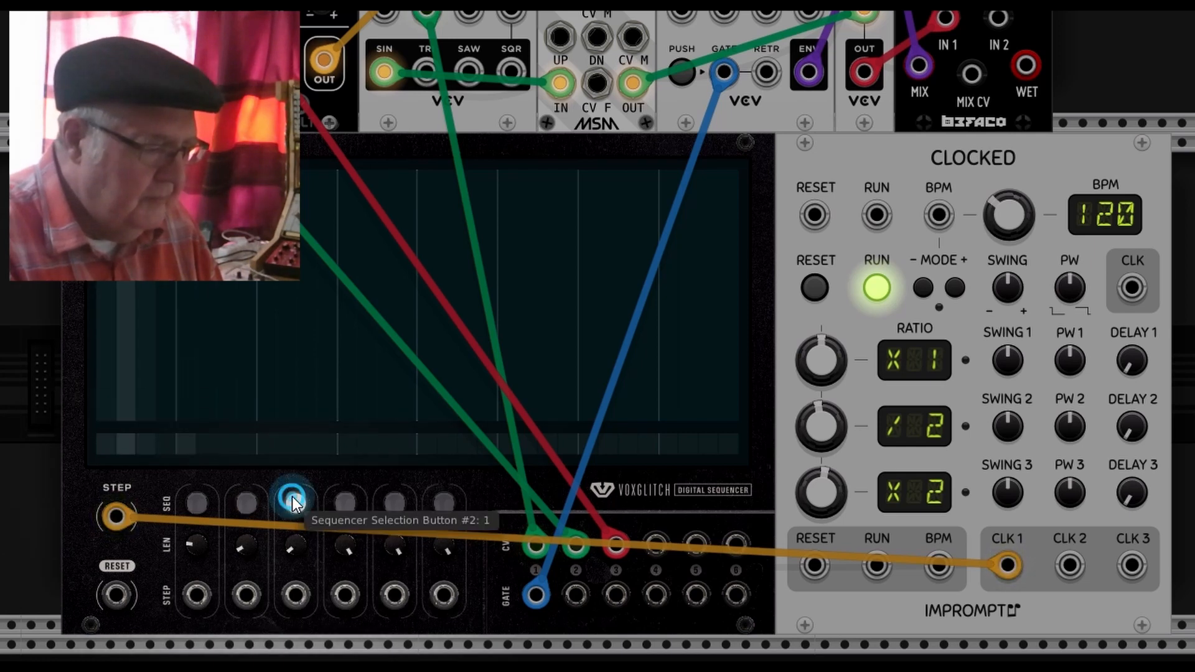
pyautogui.moveTo(102, 381); pyautogui.dragTo(160, 365)
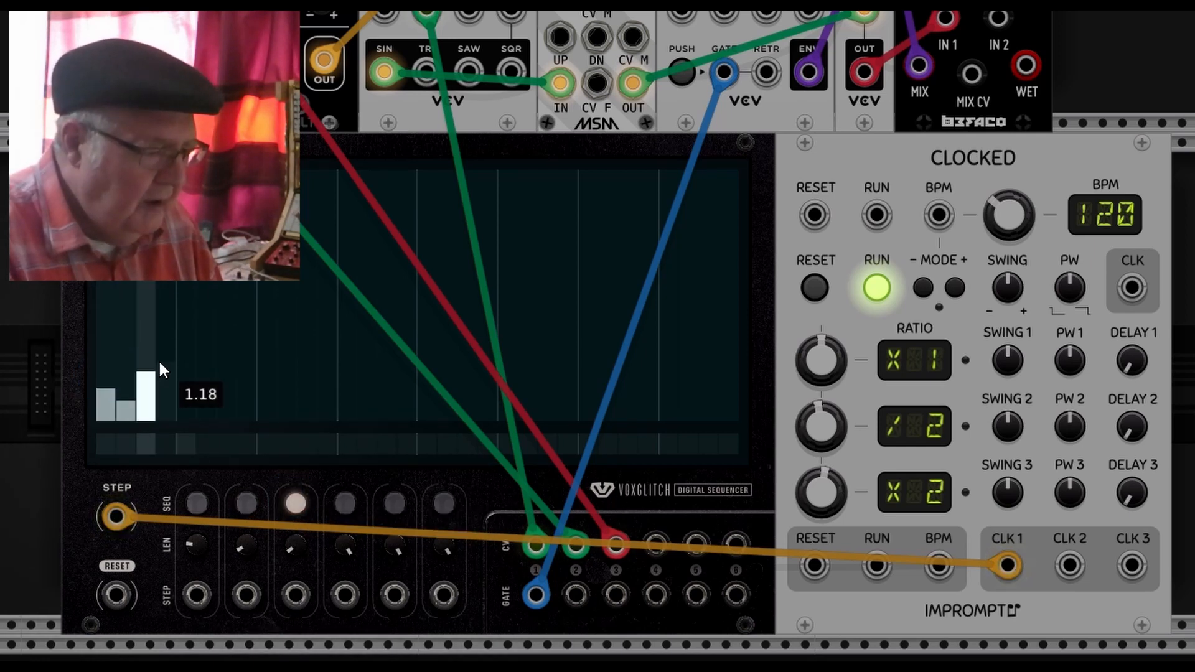
# Step: Switch on the gates for all three steps of sequencer 3
pyautogui.click(101, 437)
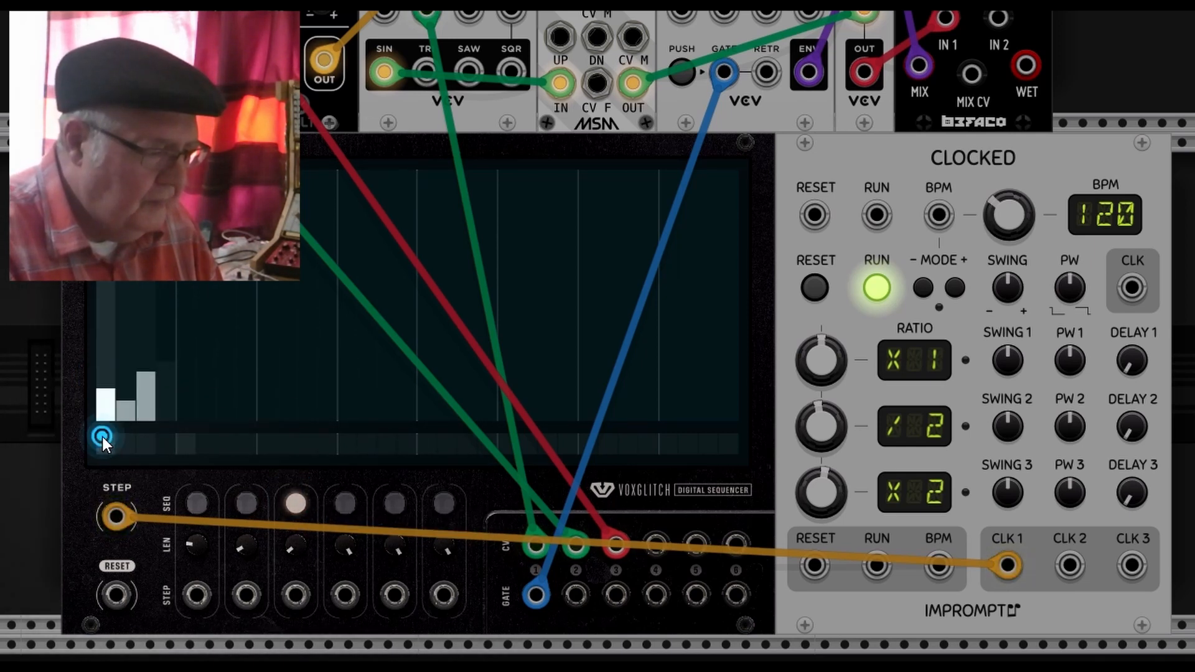
pyautogui.click(106, 441)
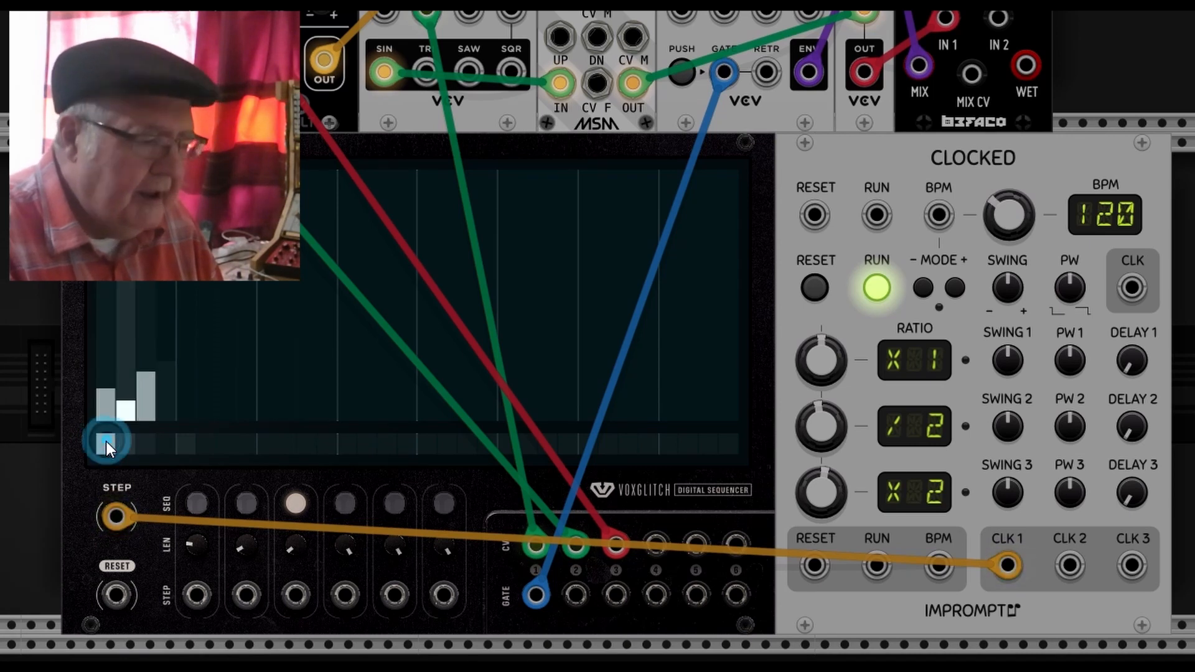
pyautogui.click(123, 440)
pyautogui.click(144, 442)
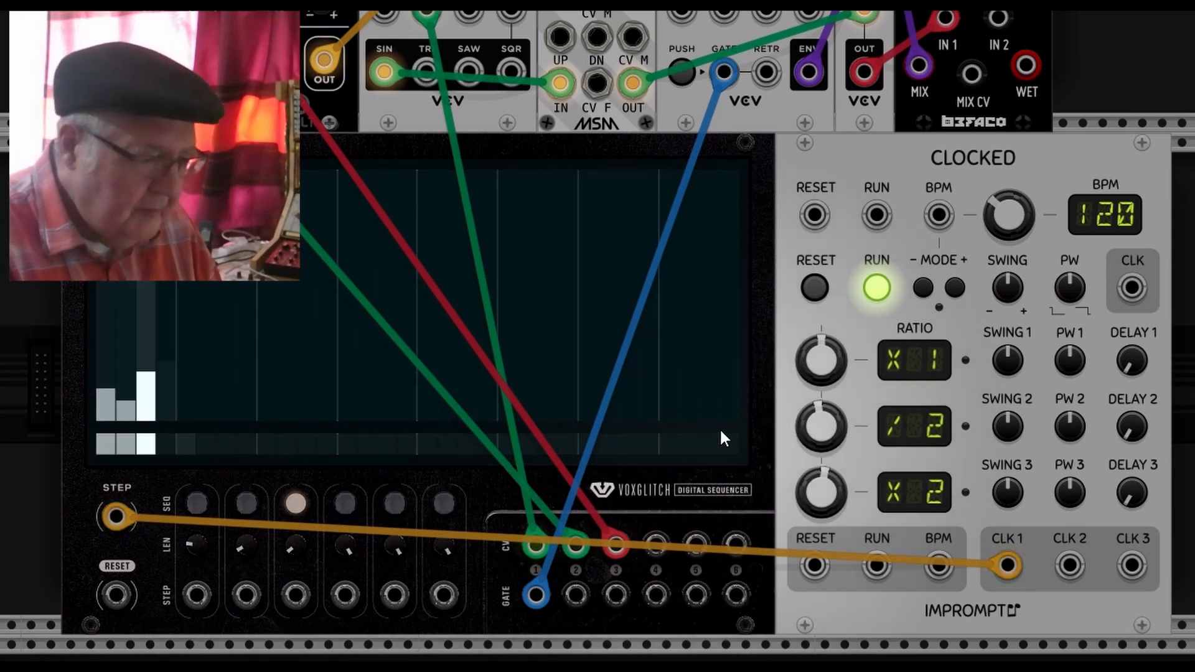
# Step: Switch on the gates for the four steps of sequencer 2 and the eight steps of sequencer 1
pyautogui.click(248, 502)
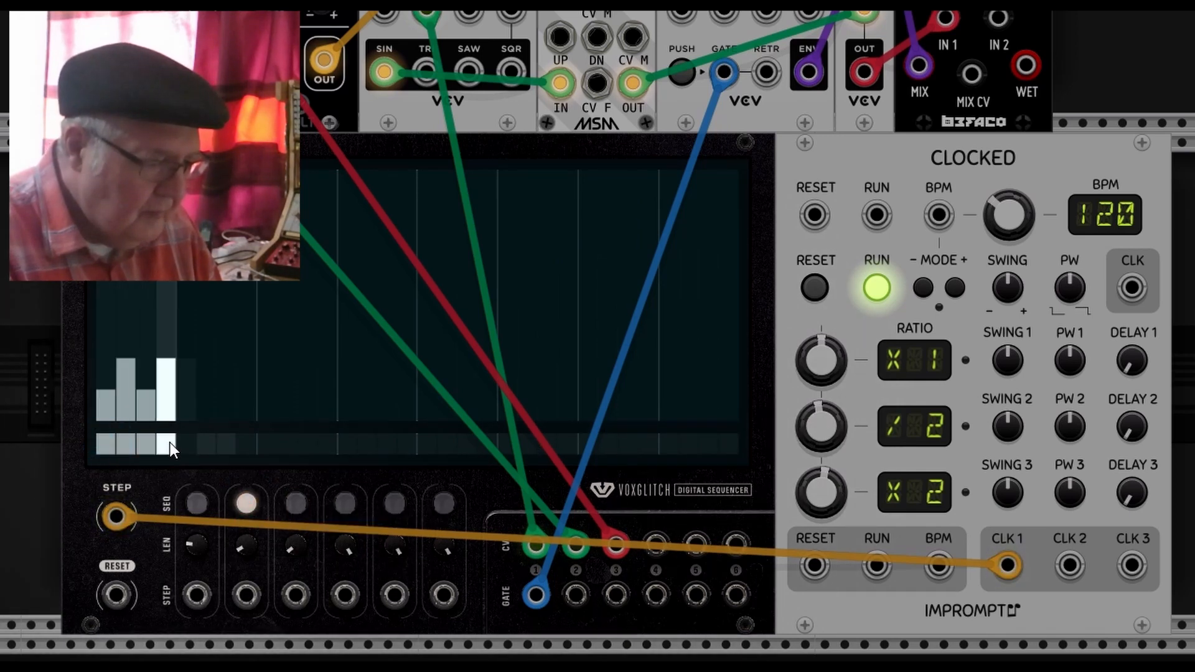
pyautogui.click(196, 504)
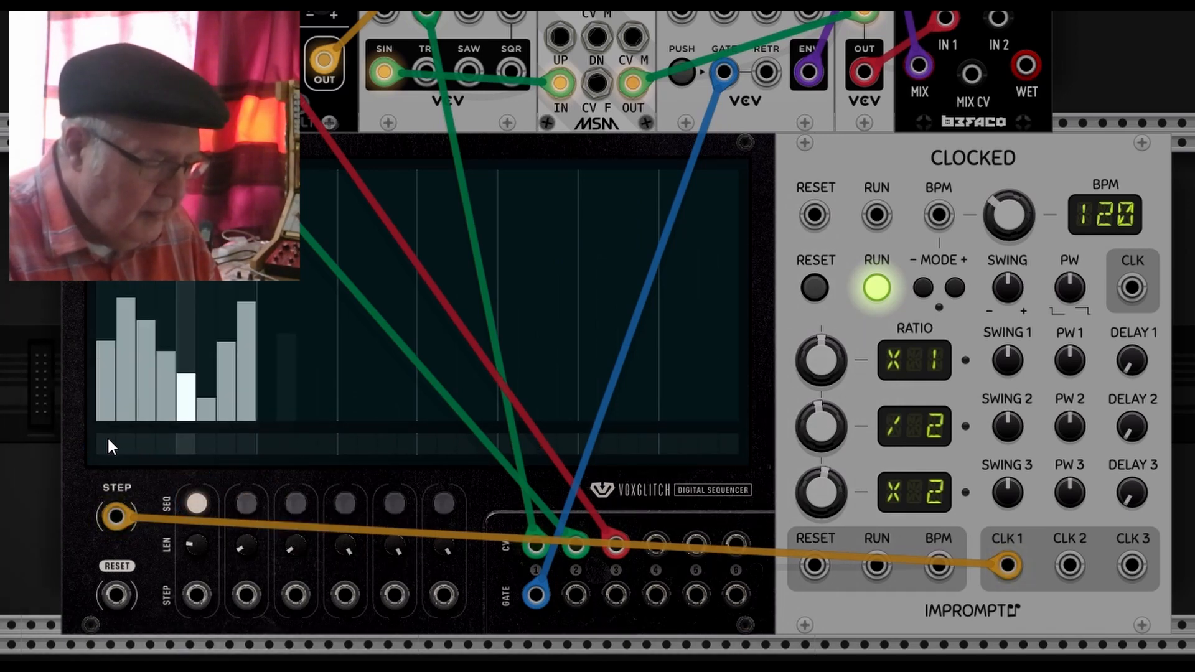
pyautogui.moveTo(109, 440); pyautogui.dragTo(249, 441)
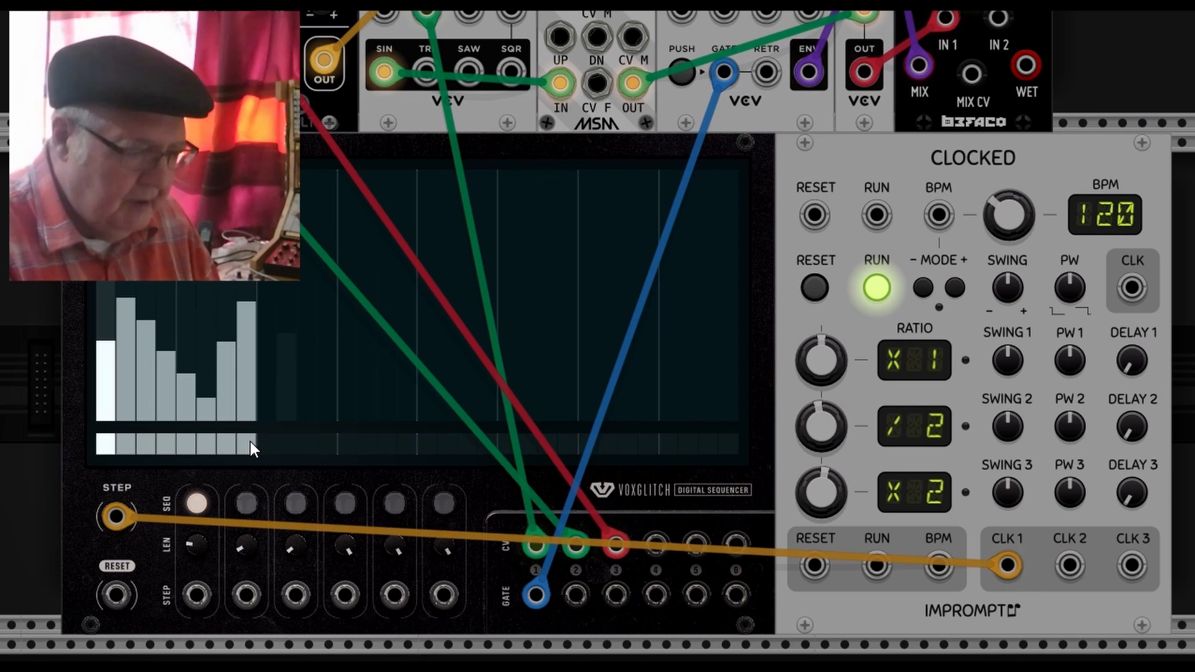
# Step: Review the patterns and gates of sequencers 2 and 3, and return to sequencer 1's pattern
pyautogui.click(247, 503)
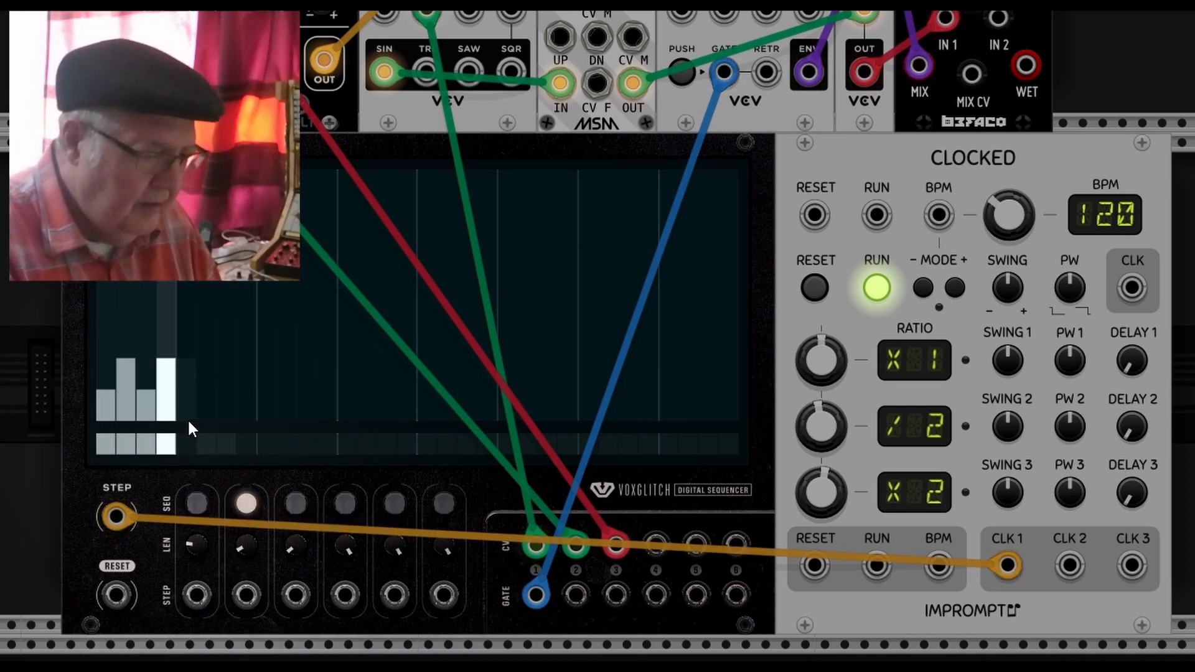
pyautogui.moveTo(189, 423); pyautogui.dragTo(91, 423)
pyautogui.click(293, 503)
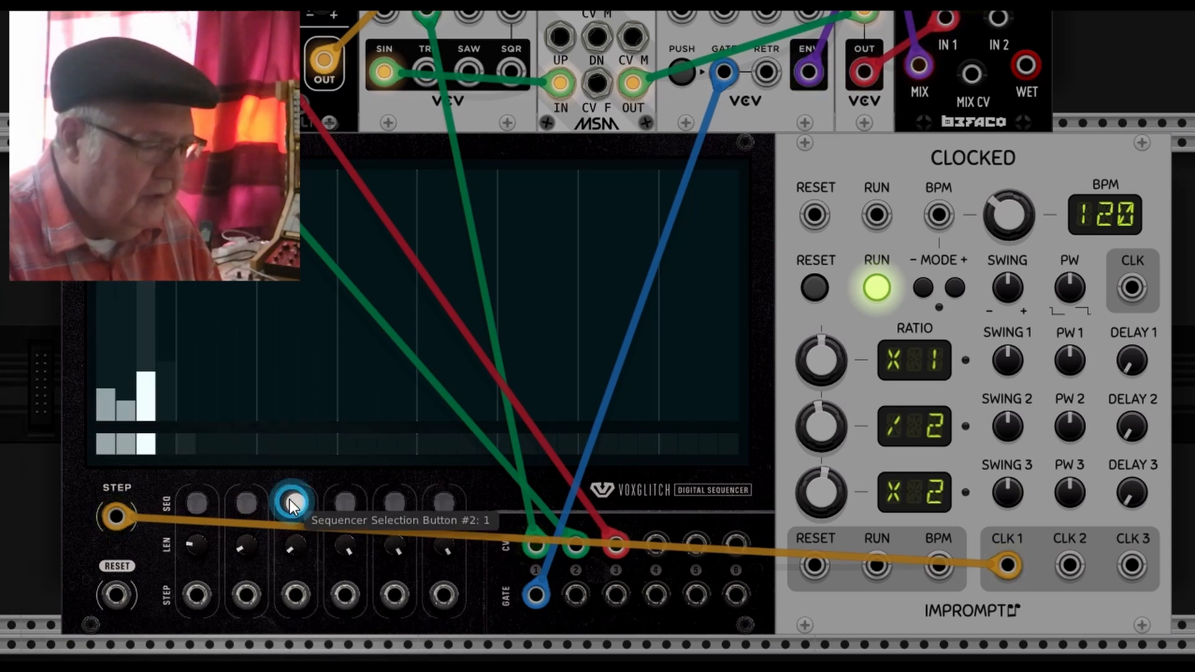
pyautogui.moveTo(137, 425)
pyautogui.mouseDown()
pyautogui.moveTo(89, 418)
pyautogui.moveTo(181, 429)
pyautogui.mouseUp()
pyautogui.click(197, 502)
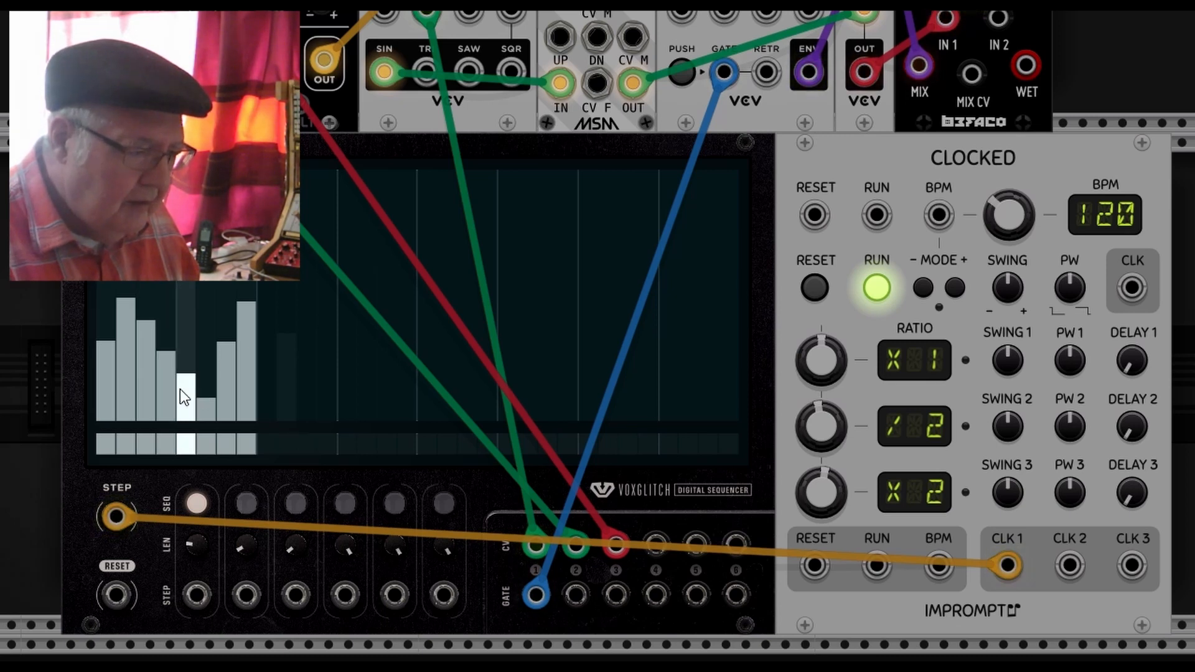
pyautogui.moveTo(127, 390); pyautogui.dragTo(218, 404)
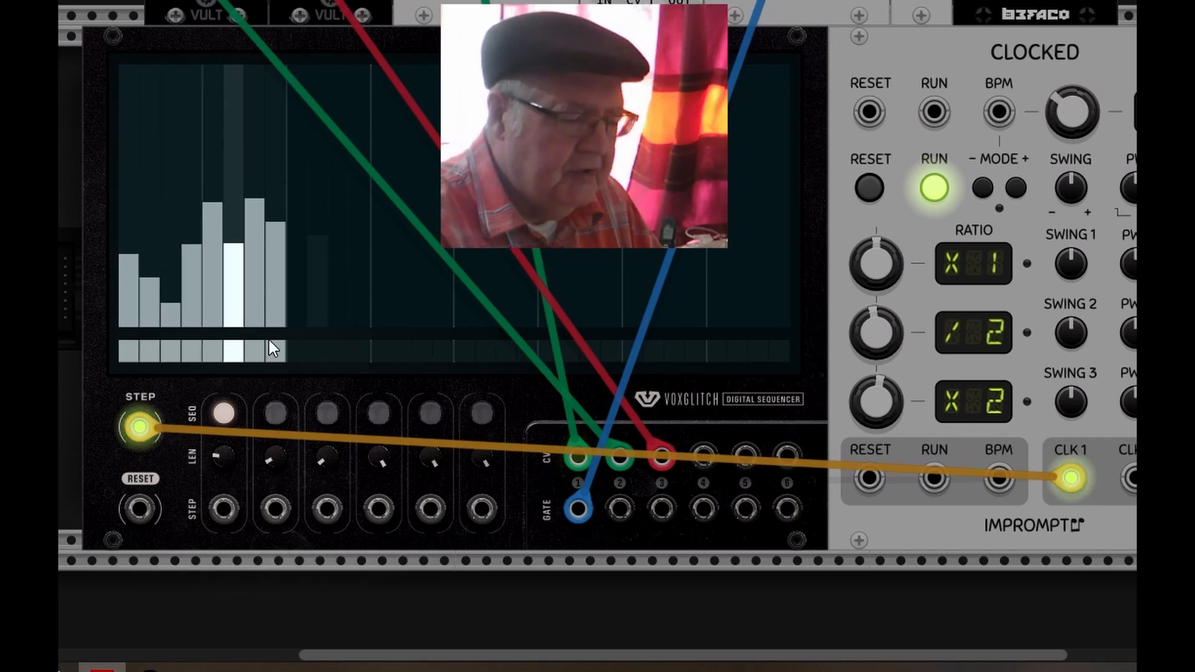
# Step: Adjust the CV level of sequencer 1's fourth step to about a quarter of the full height
pyautogui.click(198, 293)
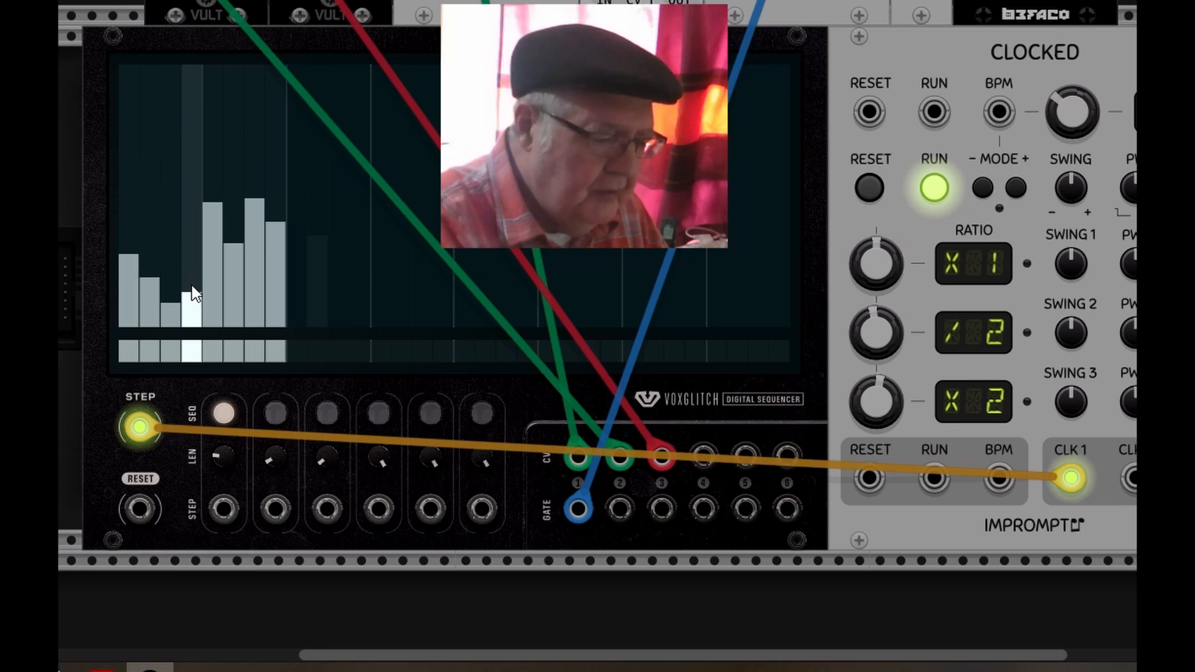
pyautogui.moveTo(191, 290); pyautogui.dragTo(191, 265)
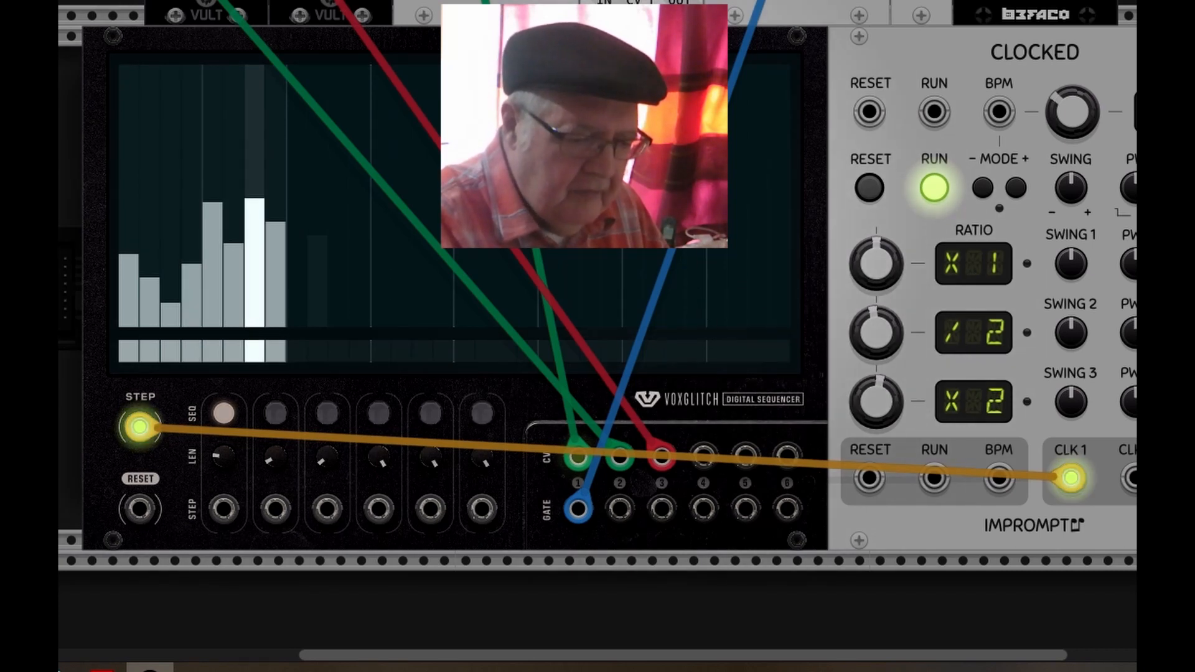
# Step: Open the Snap options for Sequencer #1 in the digital sequencer's settings
pyautogui.rightClick(641, 194)
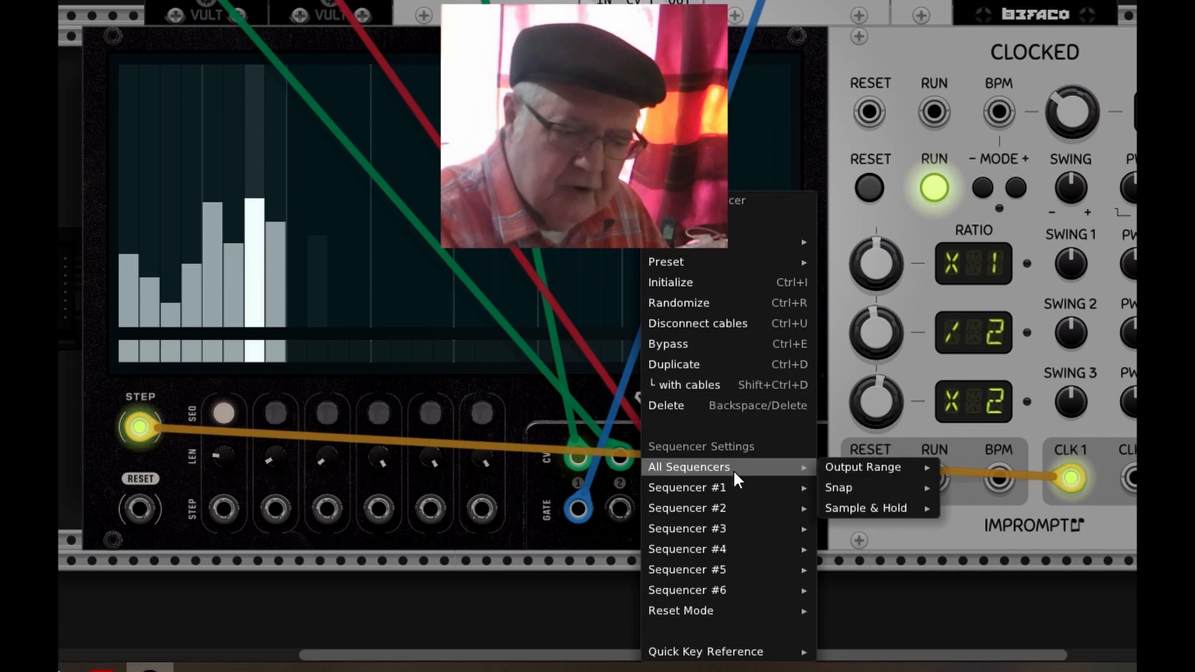
pyautogui.moveTo(736, 479)
pyautogui.moveTo(849, 508)
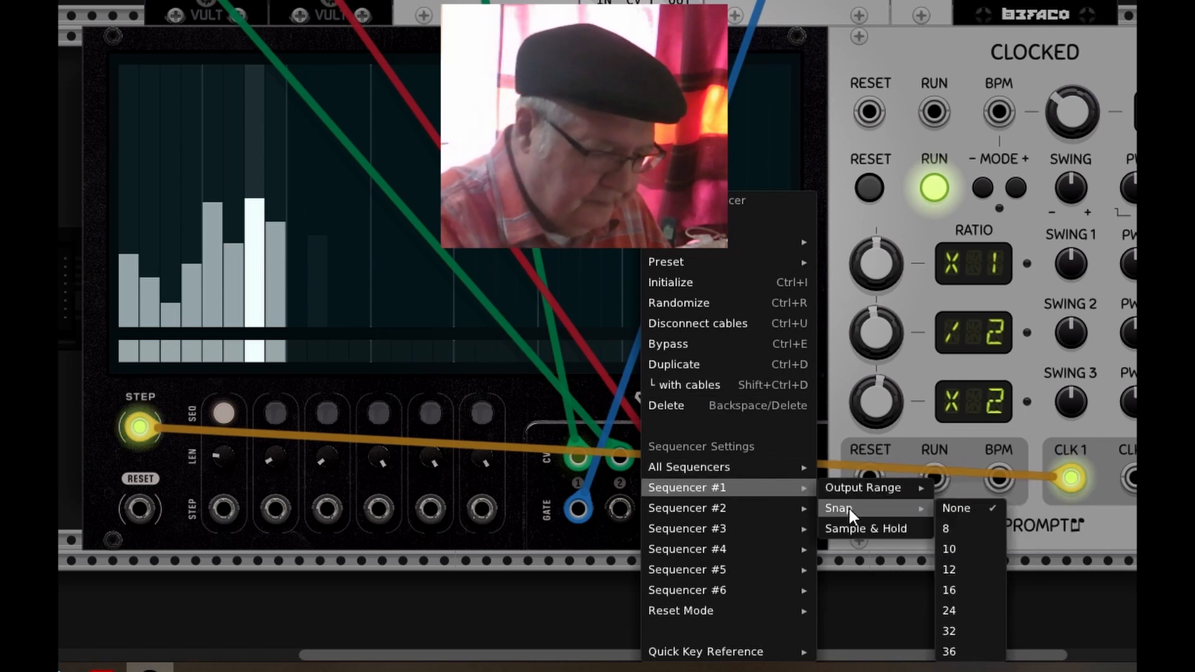